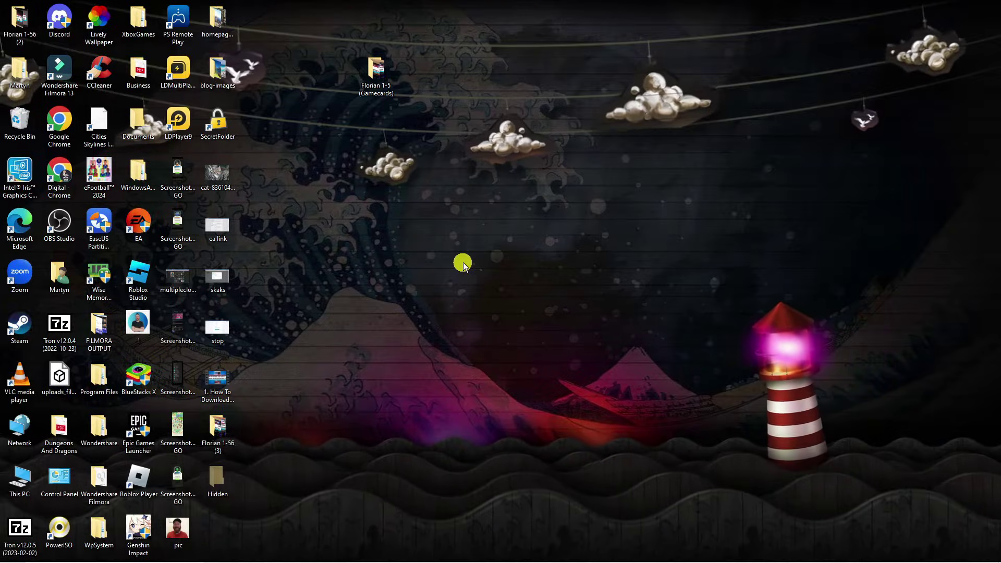
# - Search Windows for 'apps' to bring up the Settings home page
pyautogui.moveTo(148, 559)
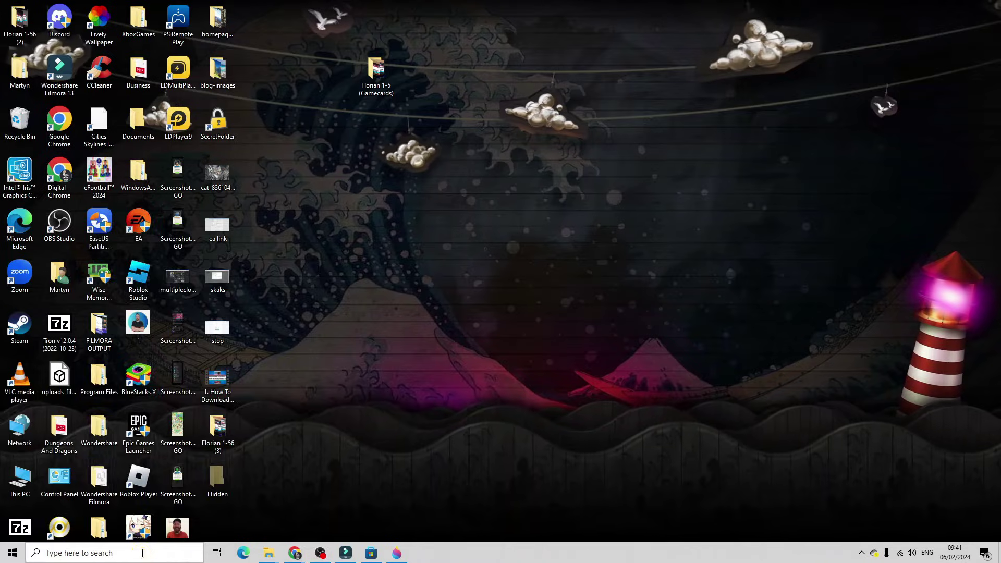
pyautogui.click(341, 544)
pyautogui.write('apps')
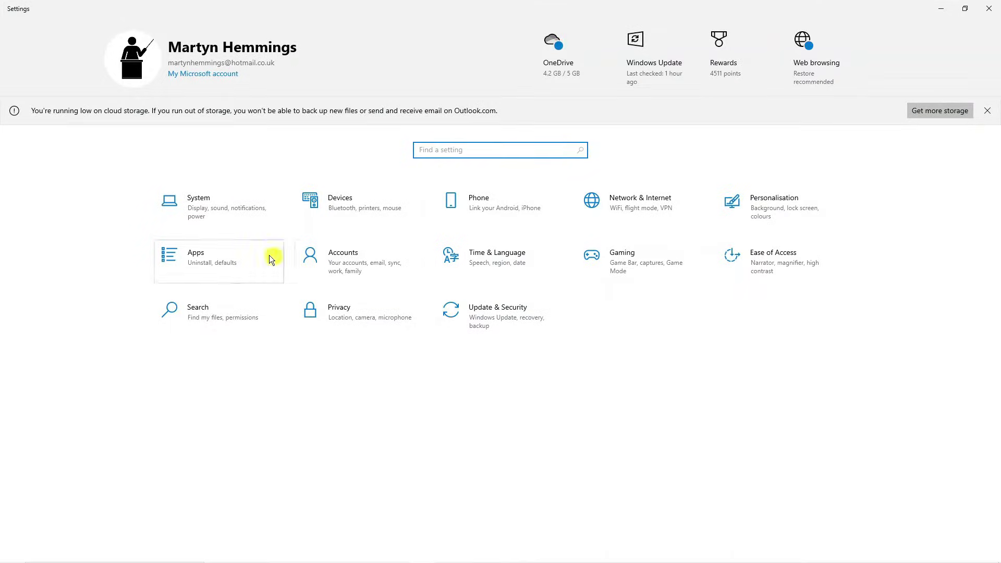
# - Filter Apps & features for 'robl' and select the Roblox entry to reveal its options
pyautogui.click(239, 260)
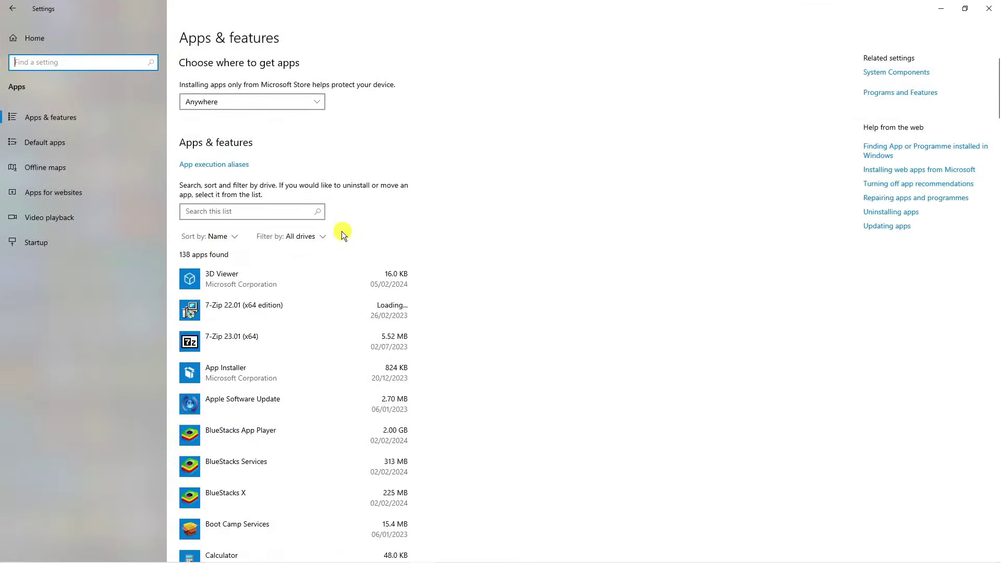
pyautogui.click(253, 217)
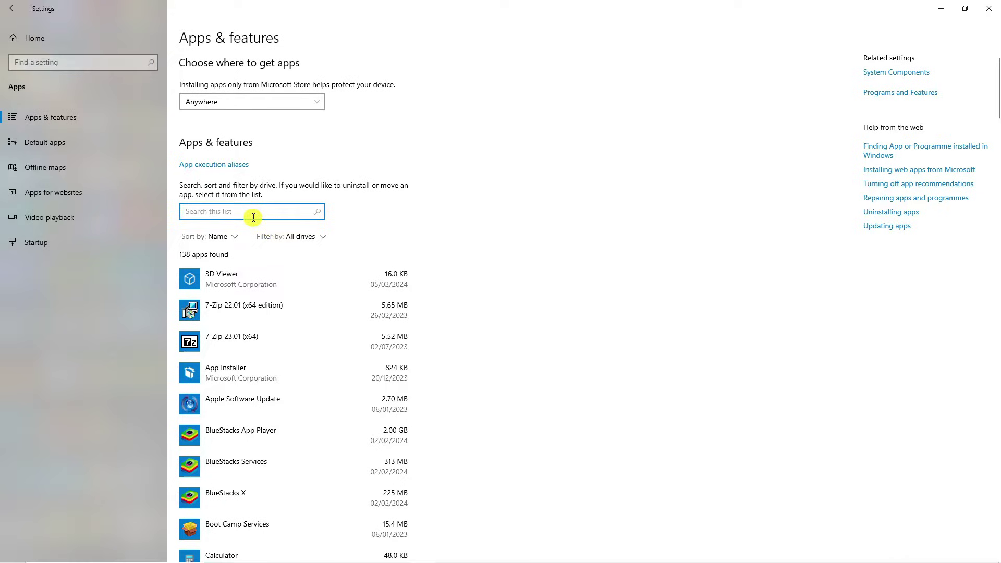
pyautogui.write('roblox')
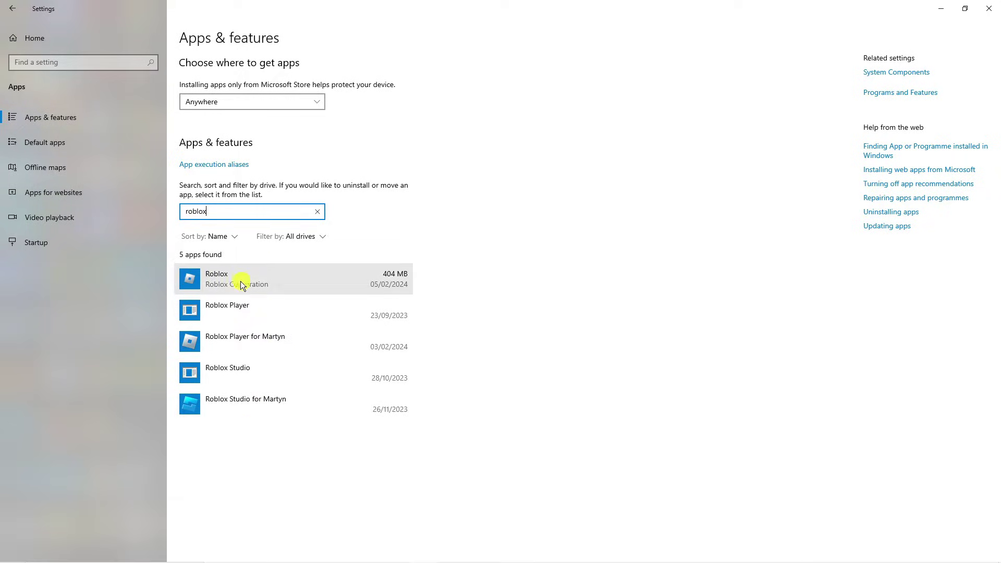
pyautogui.click(291, 284)
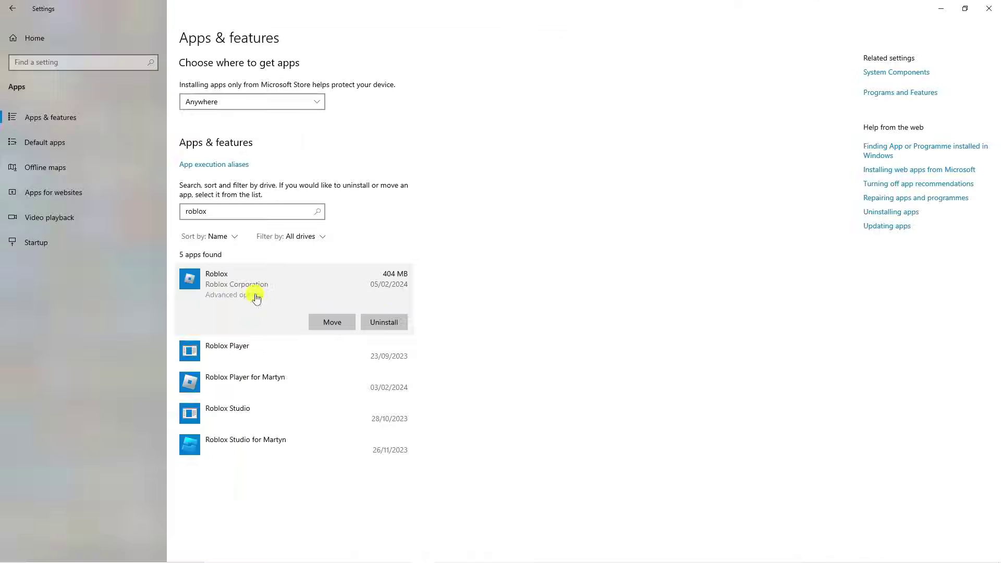
# - Reset Roblox from its advanced options, cutting its data to 8.00 KB
pyautogui.click(403, 276)
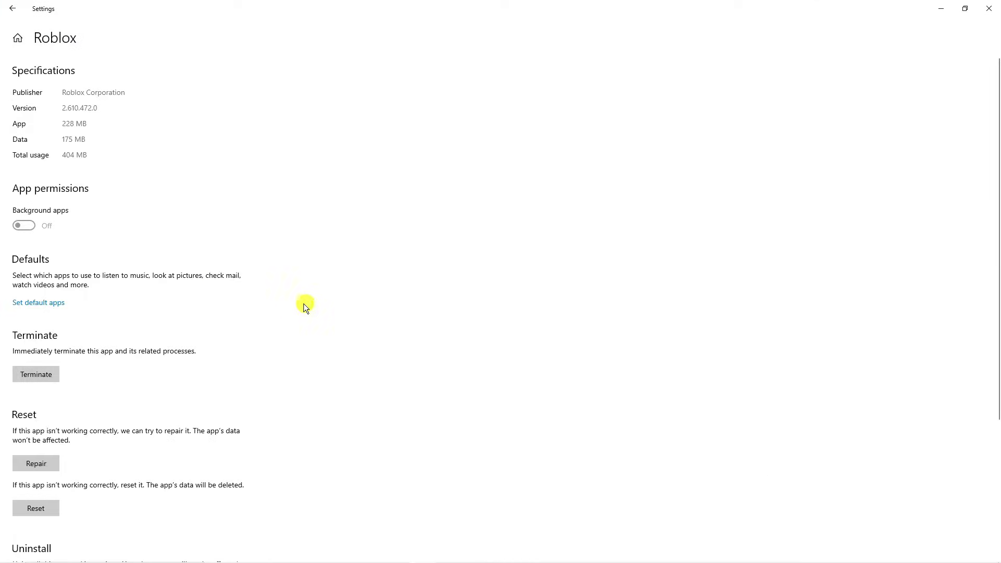
pyautogui.scroll(-3, 282, 286)
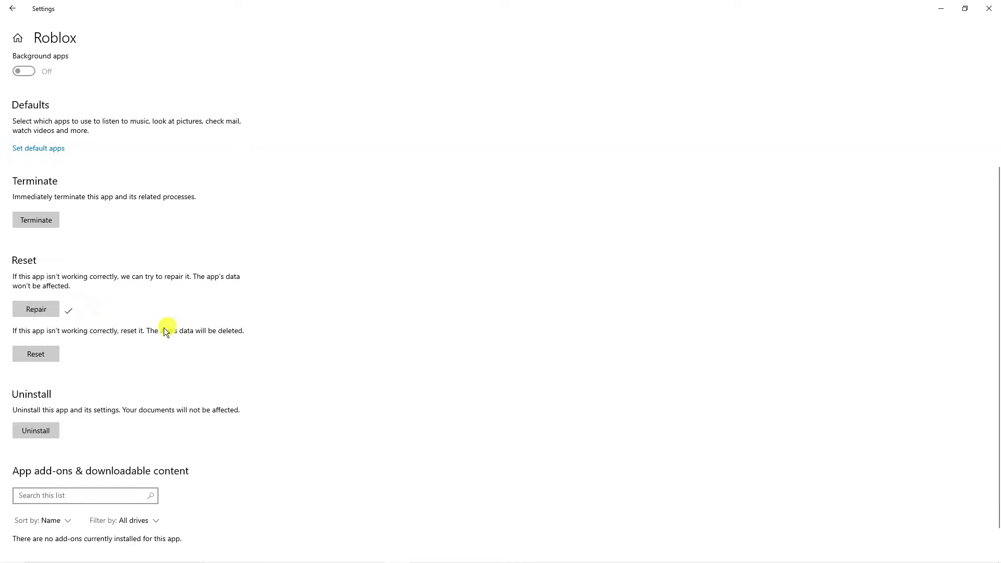
pyautogui.click(39, 353)
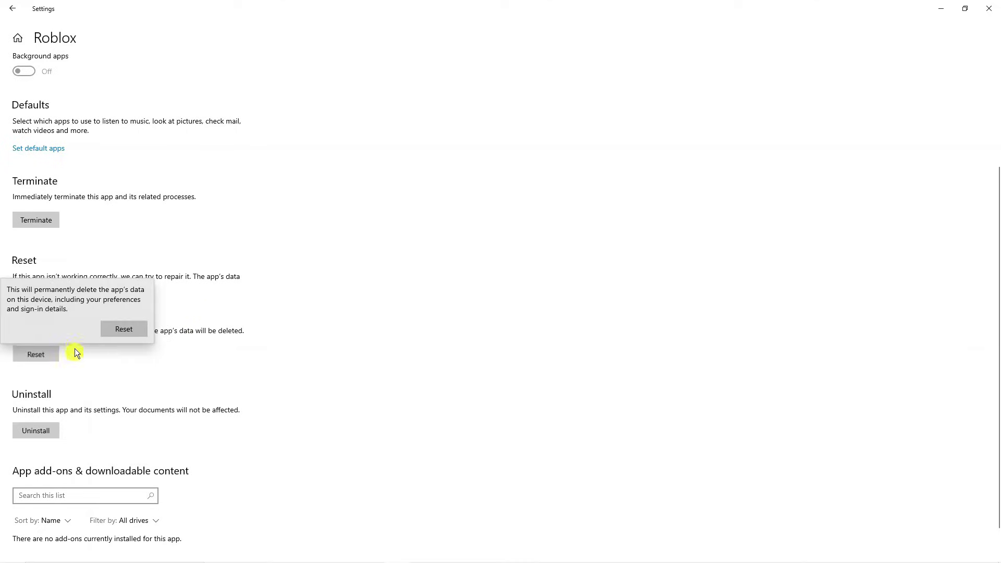
pyautogui.click(130, 330)
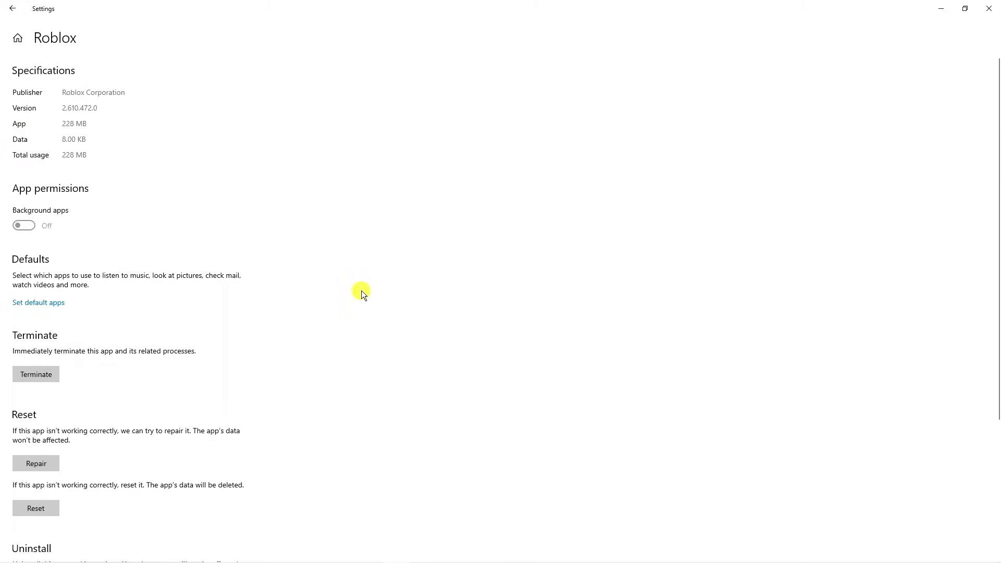
# - Close Settings and search Windows for 'troubleshoot'
pyautogui.click(993, 14)
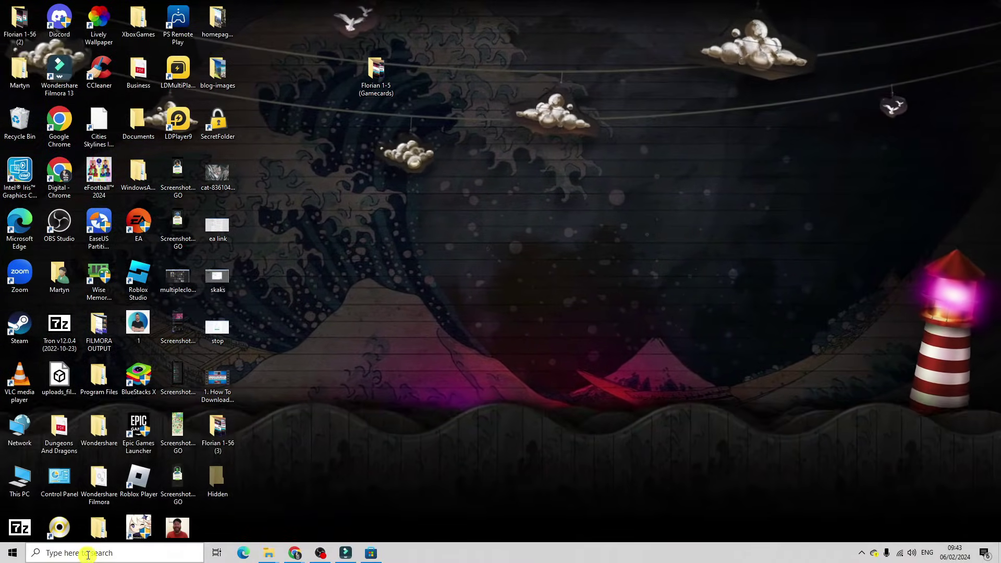
pyautogui.click(88, 553)
pyautogui.write('troublesh')
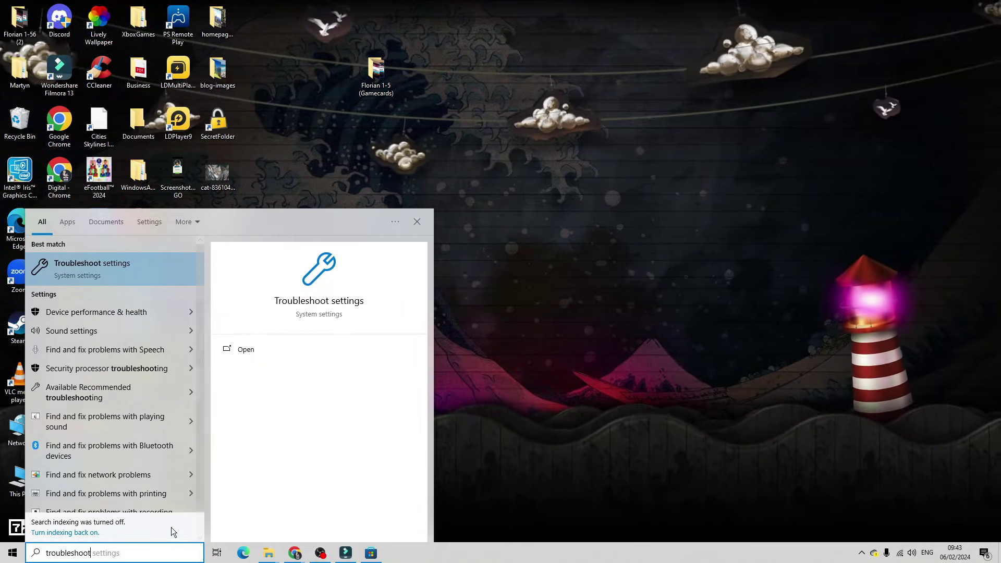
pyautogui.write('oot')
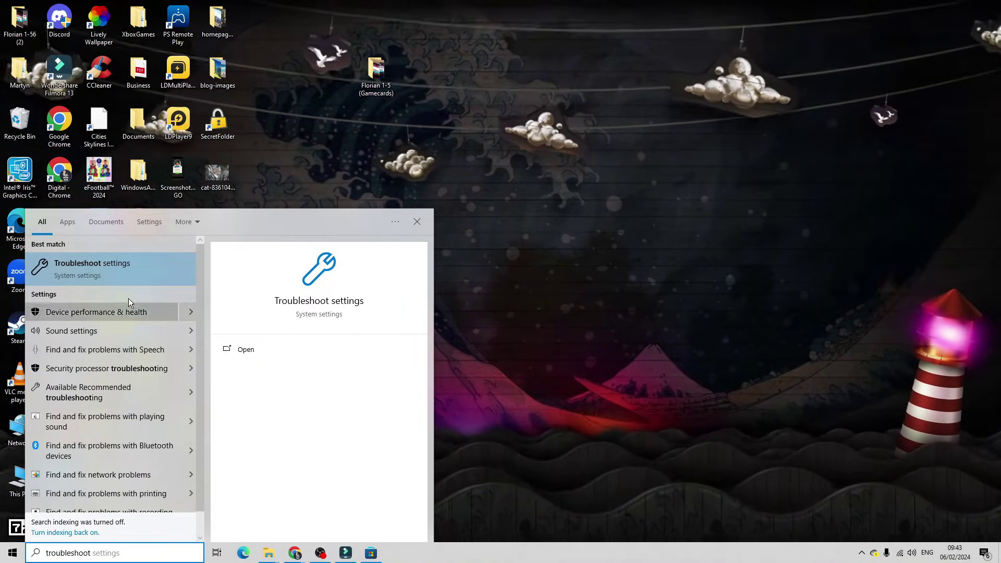
# - Go from Troubleshoot settings to the Additional troubleshooters list showing Windows Store Apps
pyautogui.click(116, 264)
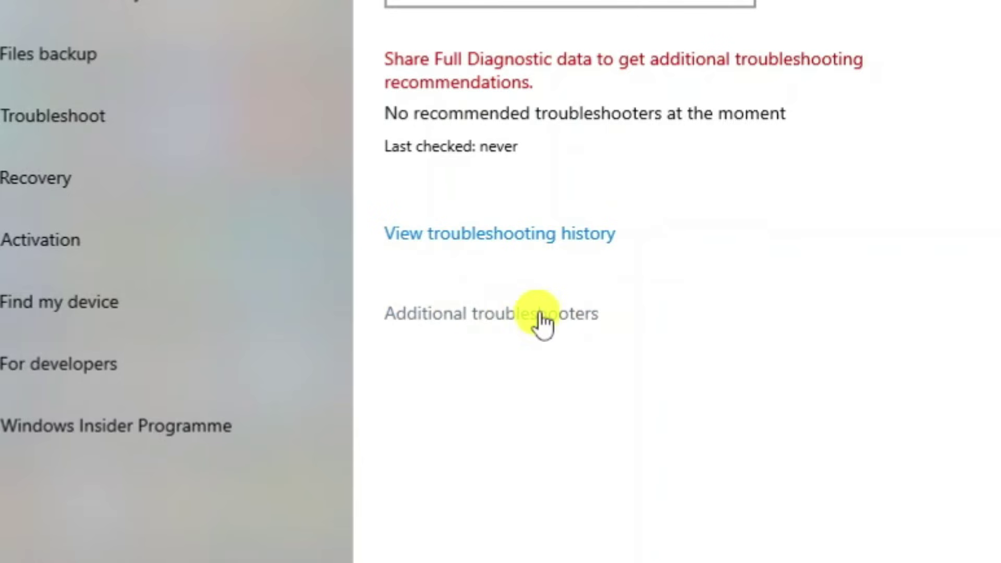
pyautogui.click(543, 315)
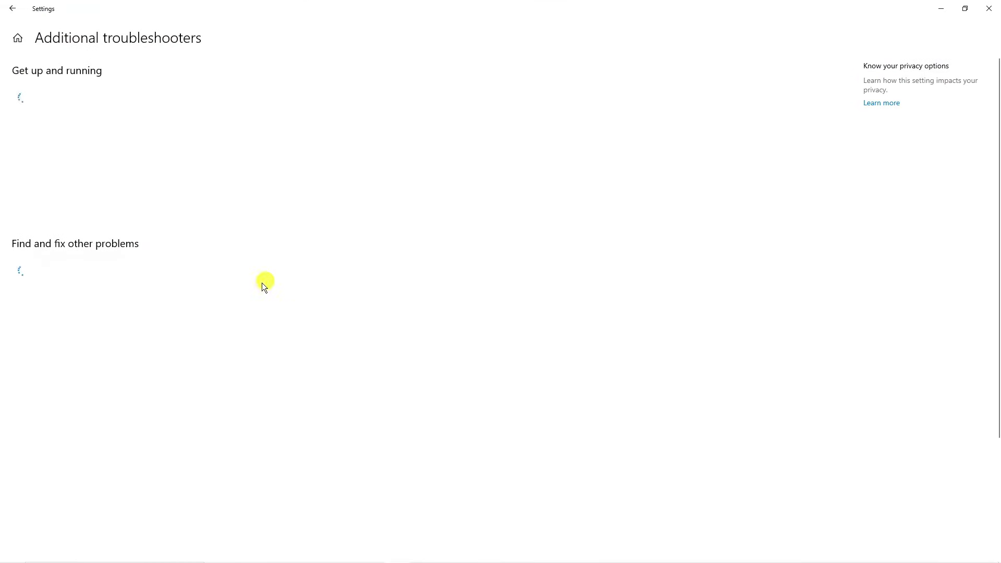
pyautogui.scroll(-5, 277, 324)
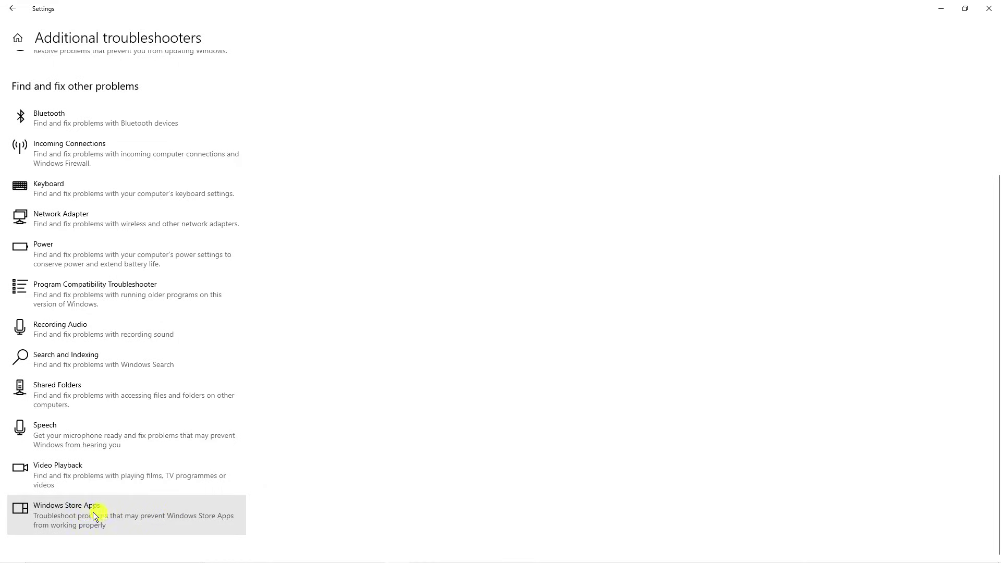
# - Run the Windows Store Apps troubleshooter to completion, then close it
pyautogui.click(131, 513)
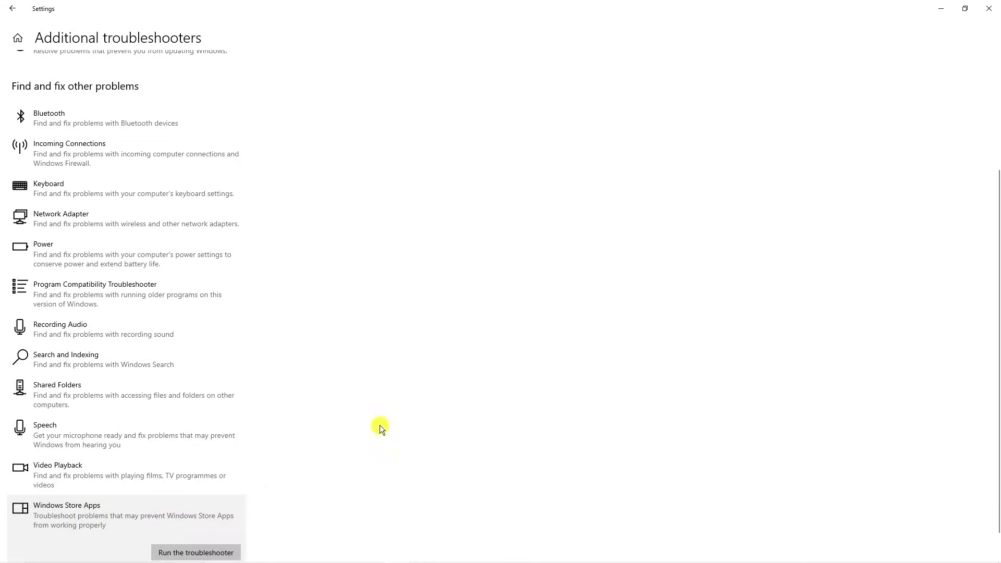
pyautogui.click(226, 548)
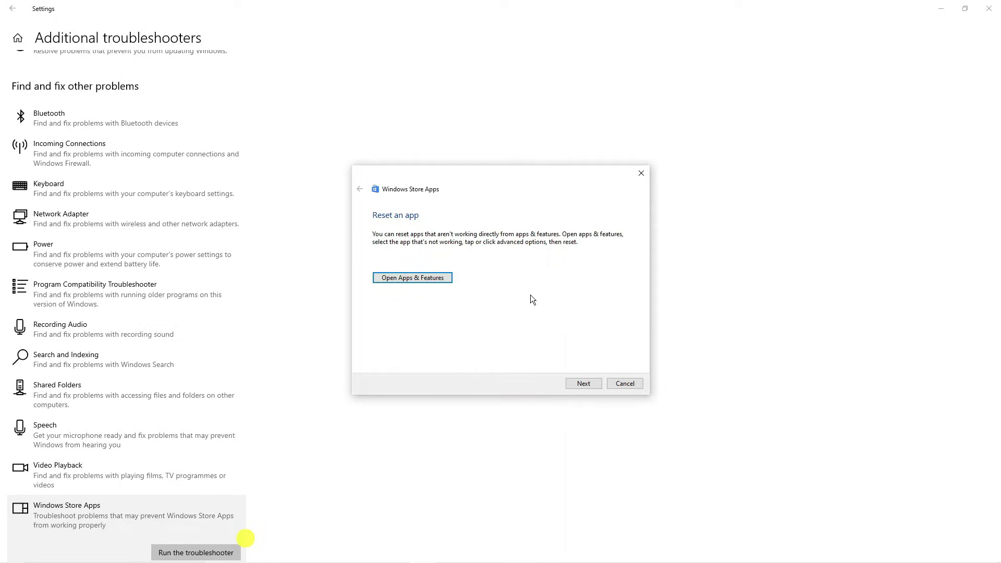
pyautogui.click(583, 384)
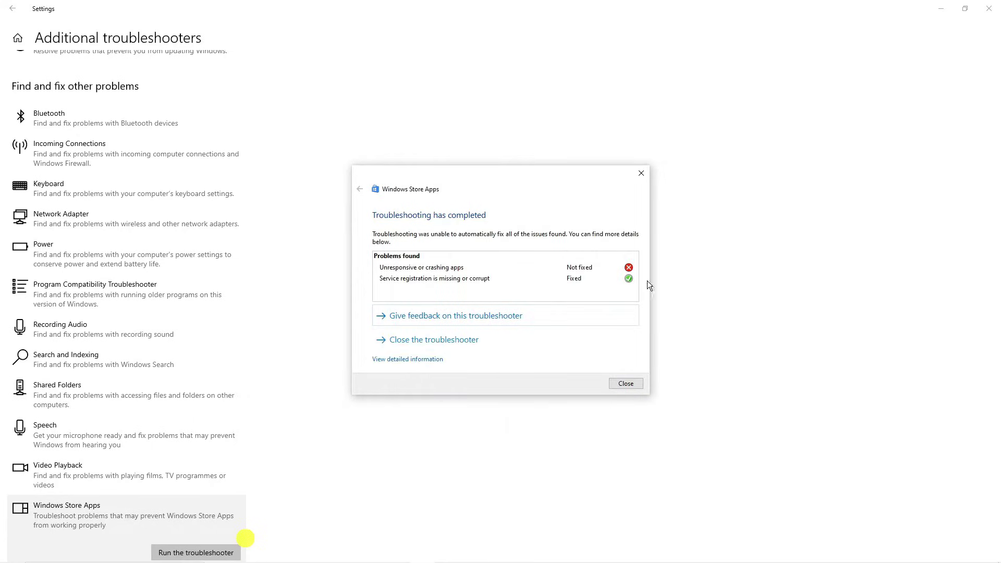
pyautogui.click(625, 383)
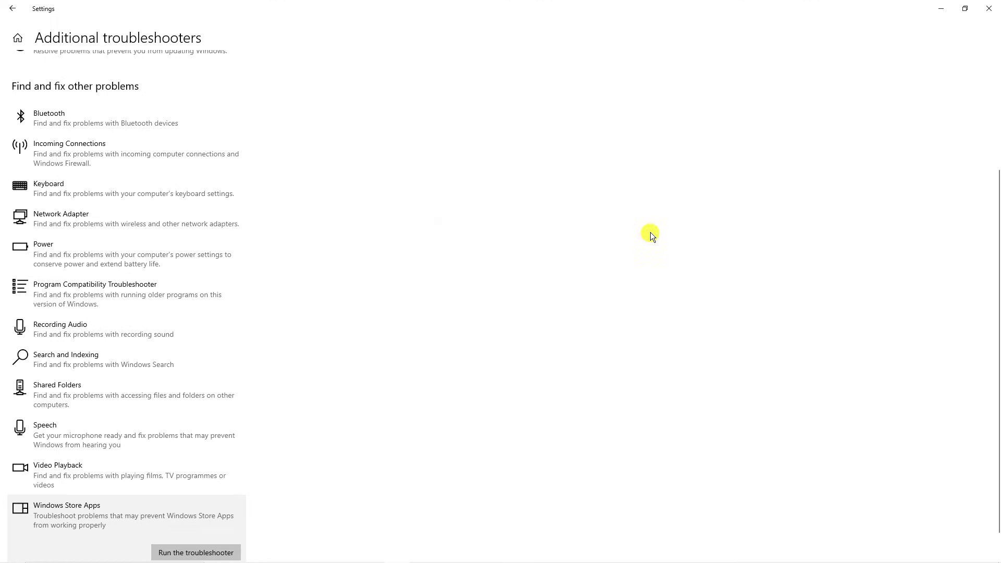
# - Close Settings, then bring up Microsoft Store and minimise it
pyautogui.click(991, 9)
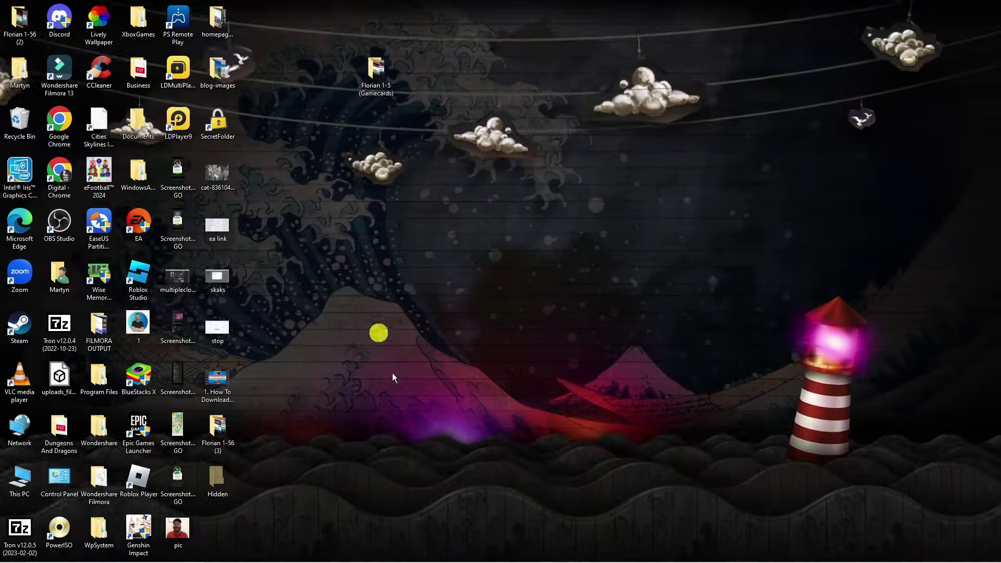
pyautogui.click(381, 555)
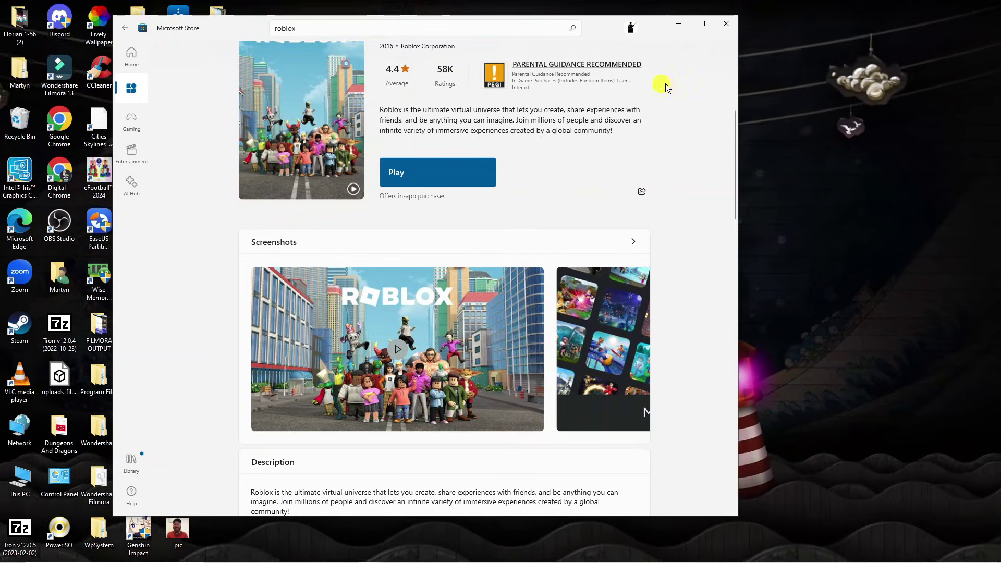
pyautogui.click(679, 24)
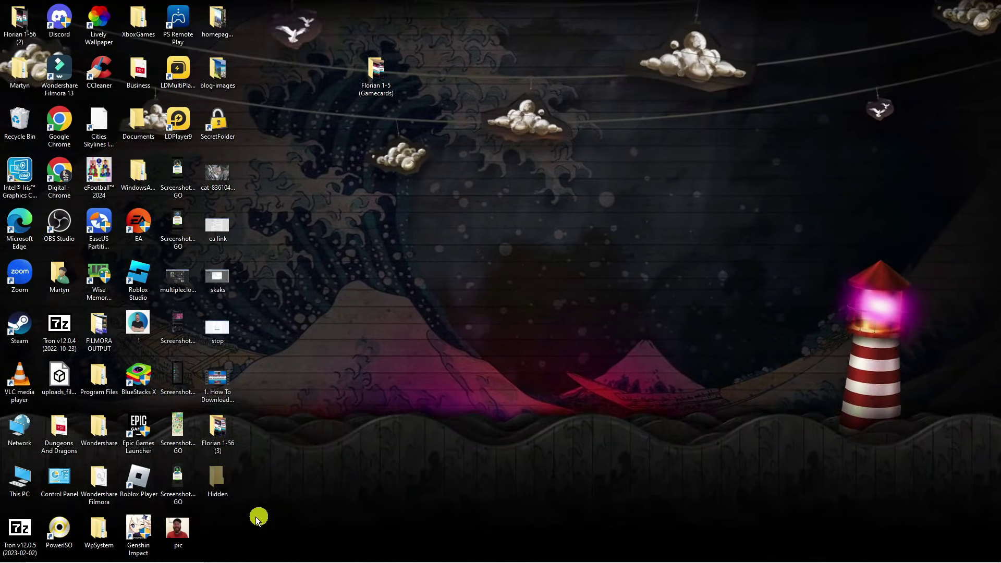
pyautogui.moveTo(122, 547)
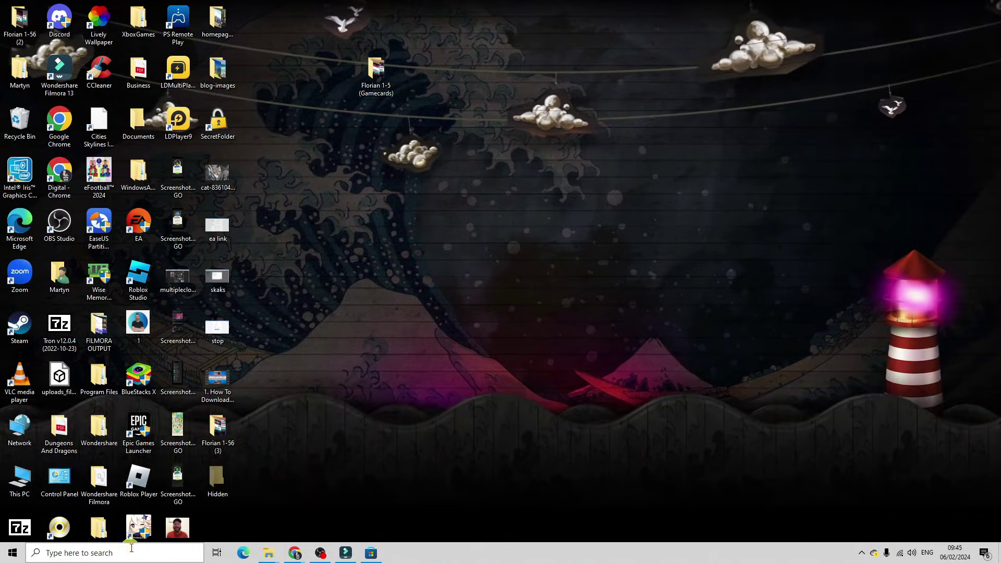
# - Search for 'roblox' and uninstall the Roblox app from its search result
pyautogui.click(130, 547)
pyautogui.write('roblox')
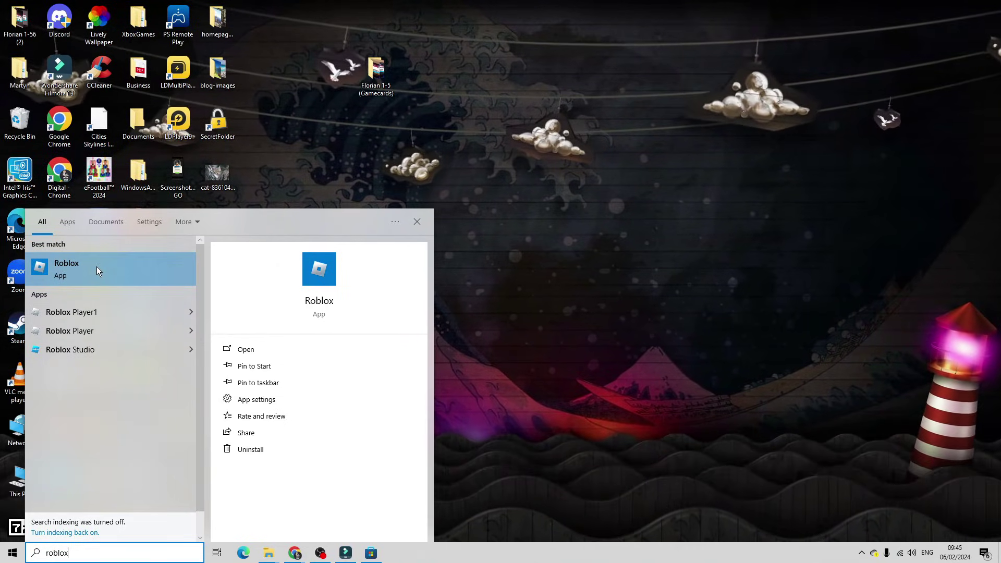
pyautogui.rightClick(97, 268)
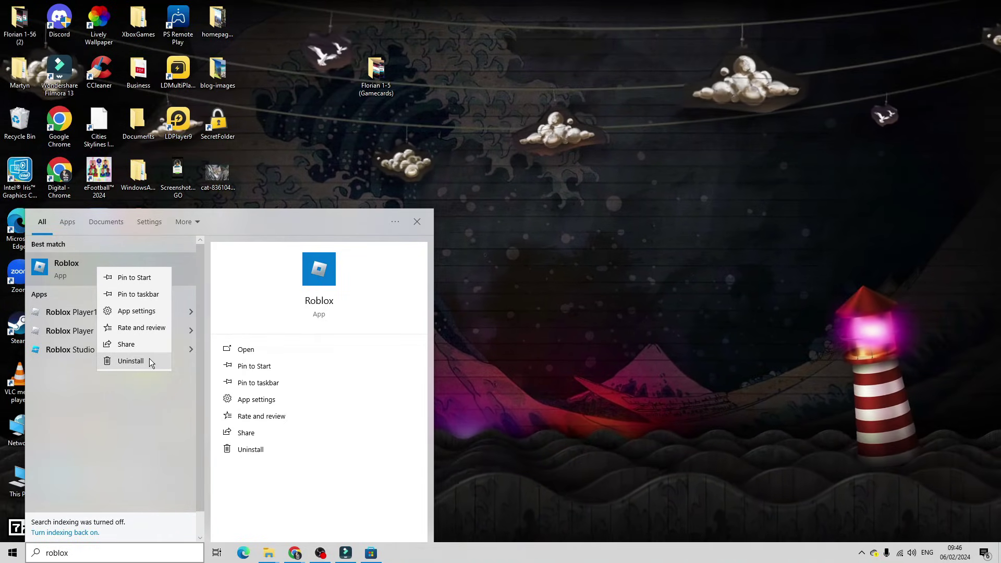
pyautogui.click(149, 360)
pyautogui.click(352, 255)
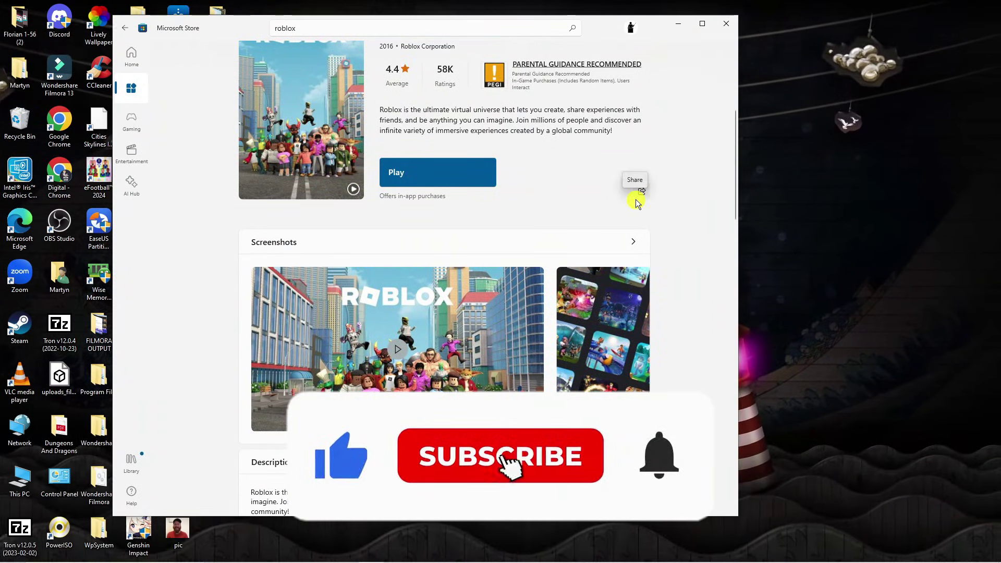
# - Launch the reinstalled Roblox with Play on its Microsoft Store page
pyautogui.click(474, 163)
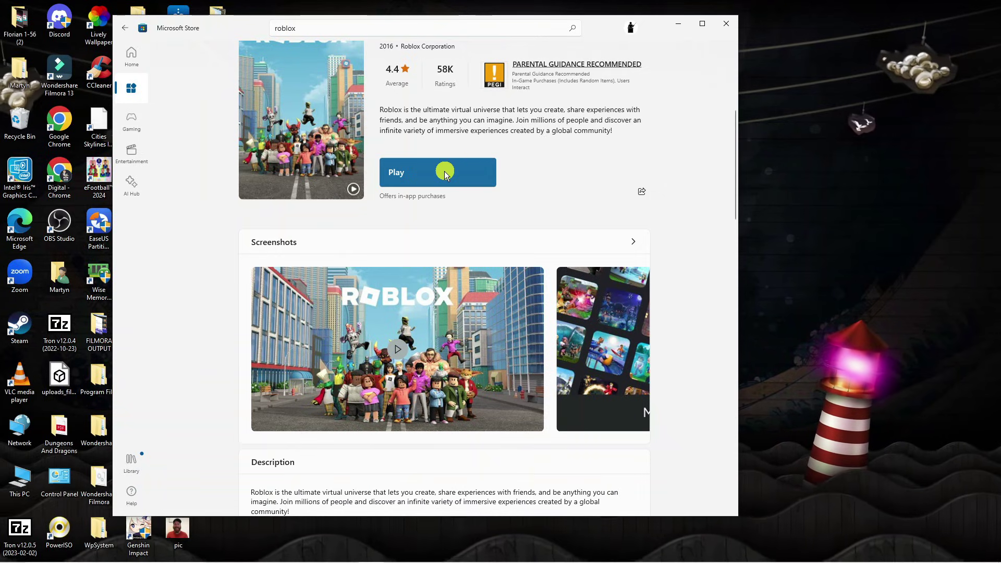